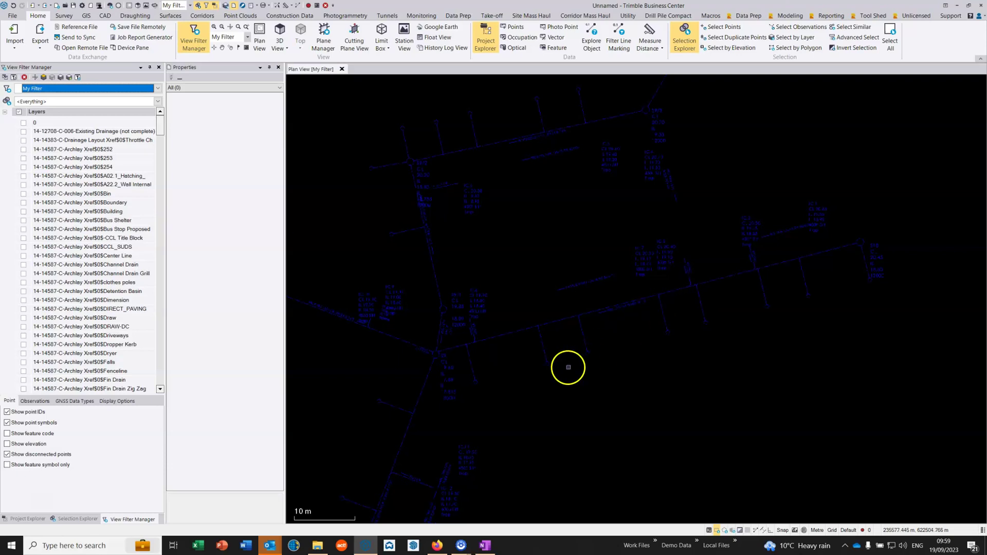
- Edit the surface-water sewer line at manhole S10 and add a vertical point at its S10 end with elevation 10
{"action": "middle_click_drag", "start_coordinate": [780, 300], "coordinate": [684, 322]}
{"action": "scroll", "coordinate": [739, 271], "scroll_direction": "up", "scroll_amount": 5}
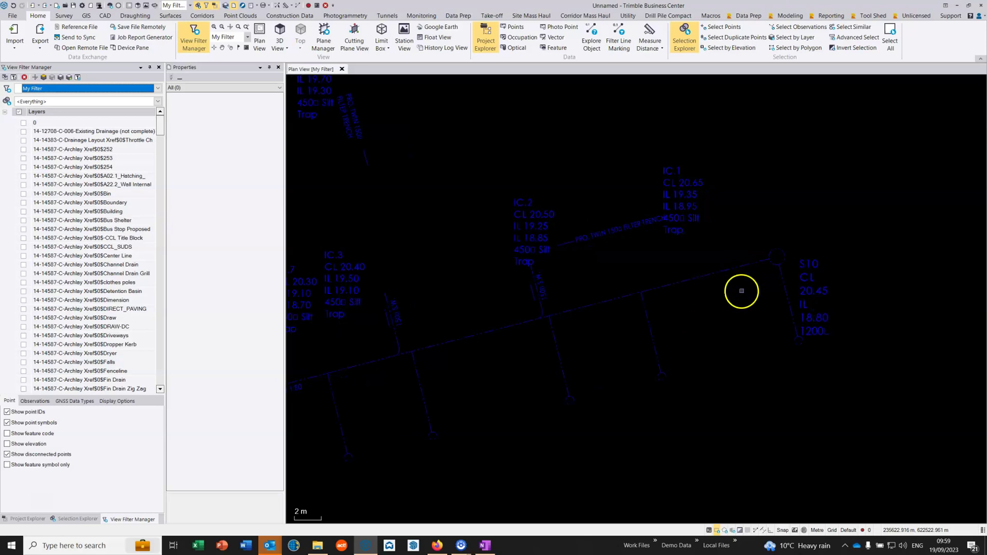
{"action": "scroll", "coordinate": [742, 291], "scroll_direction": "up", "scroll_amount": 3}
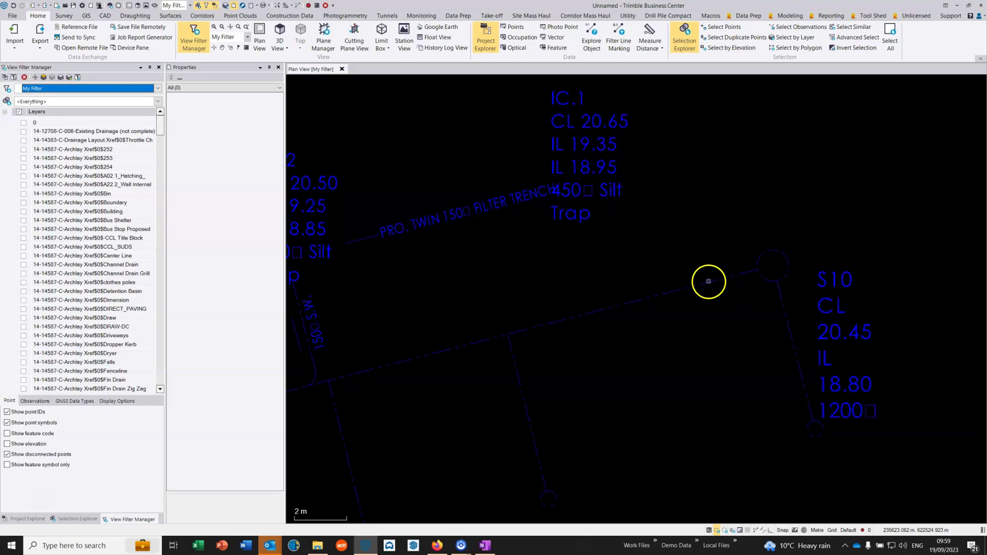
{"action": "left_click", "coordinate": [709, 283]}
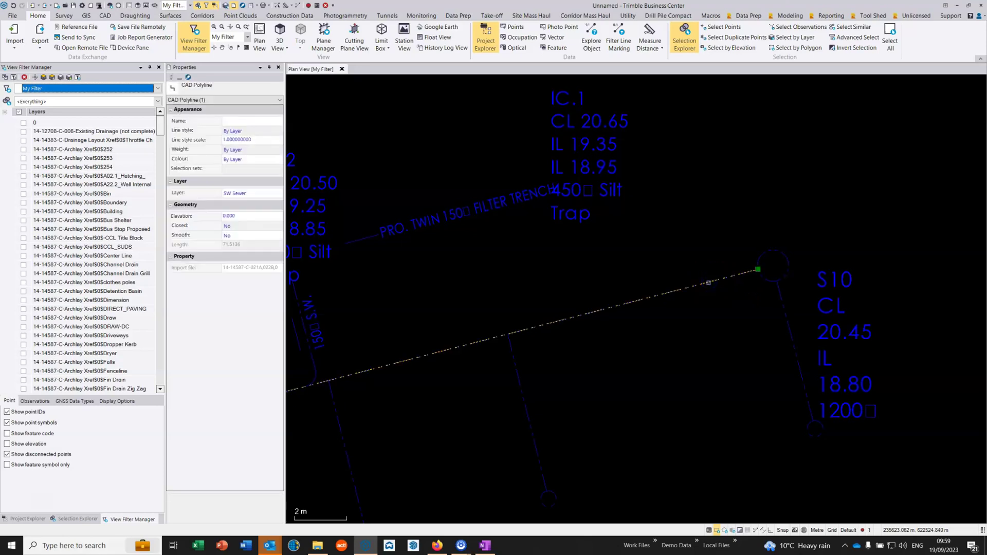
{"action": "right_click", "coordinate": [708, 283]}
{"action": "left_click", "coordinate": [723, 329]}
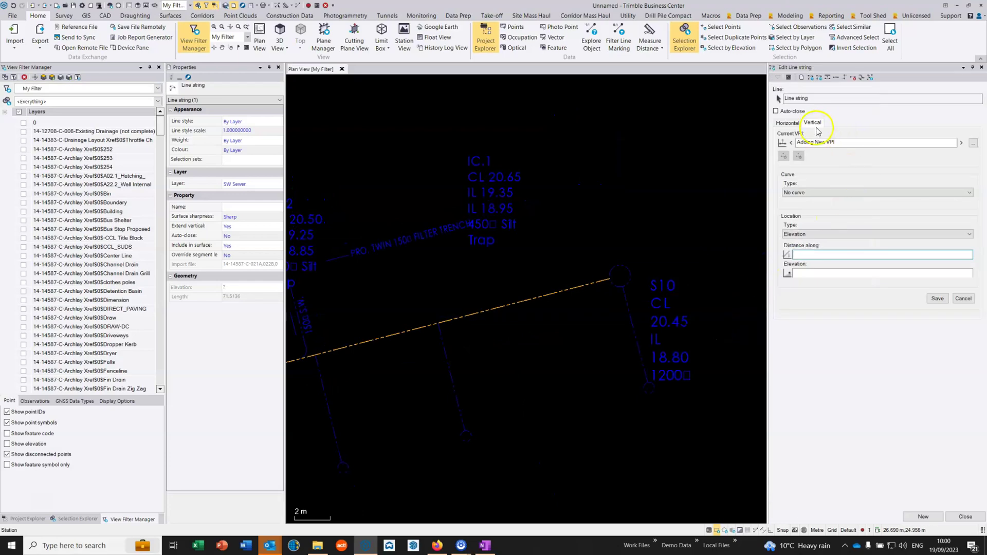
{"action": "left_click", "coordinate": [609, 279]}
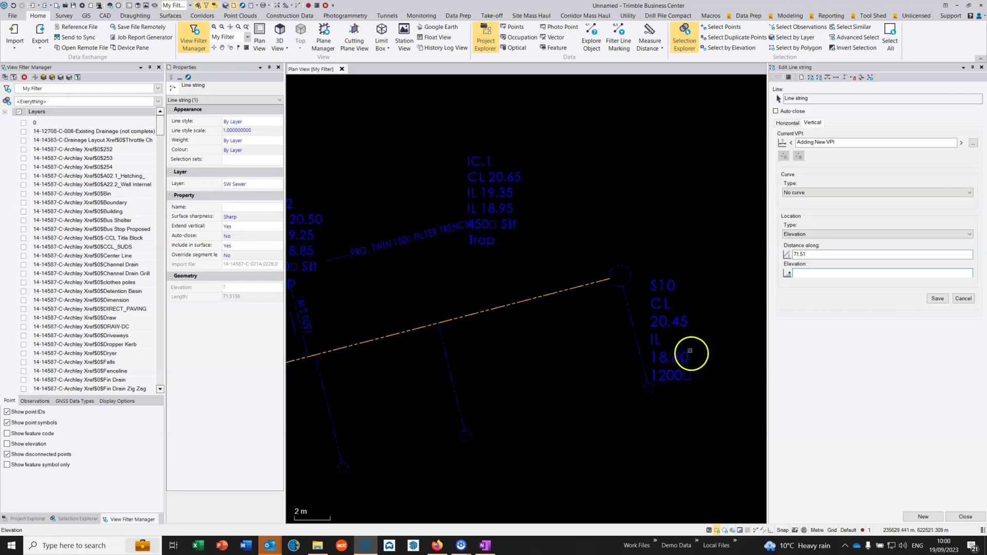
{"action": "type", "text": "10"}
{"action": "key", "text": "Return"}
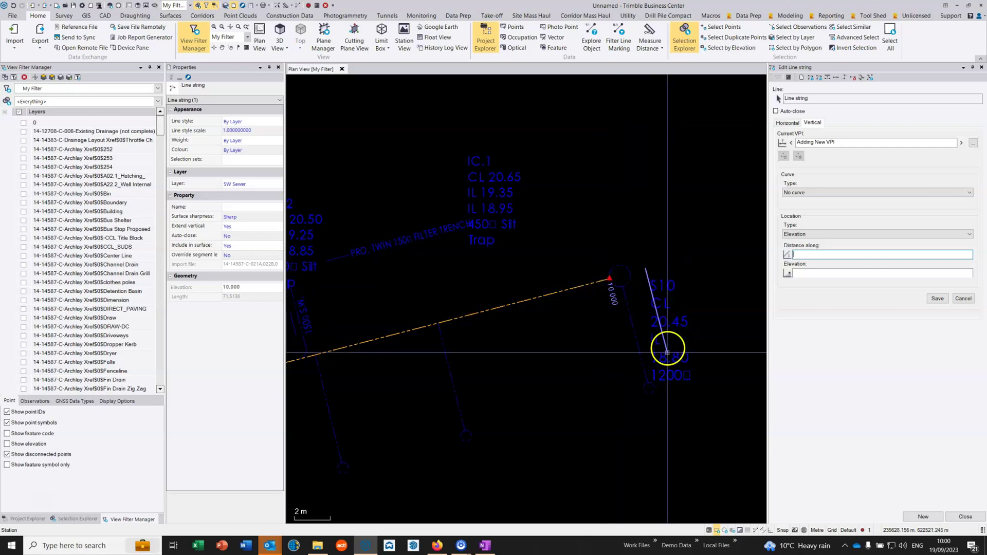
- Set the elevation of the vertical point at the S10 end to 18.80 and save it
{"action": "left_click", "coordinate": [790, 144]}
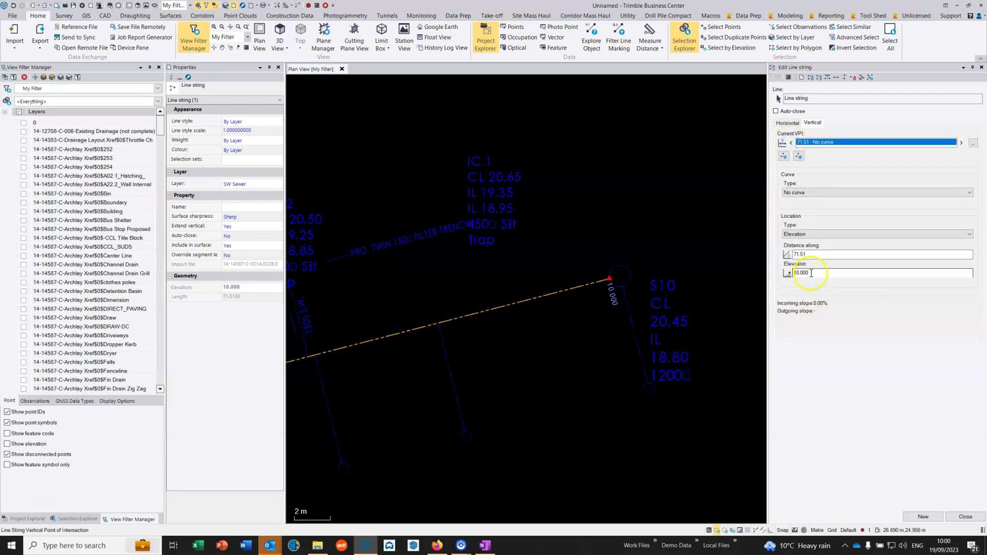
{"action": "left_click_drag", "start_coordinate": [811, 273], "coordinate": [789, 272]}
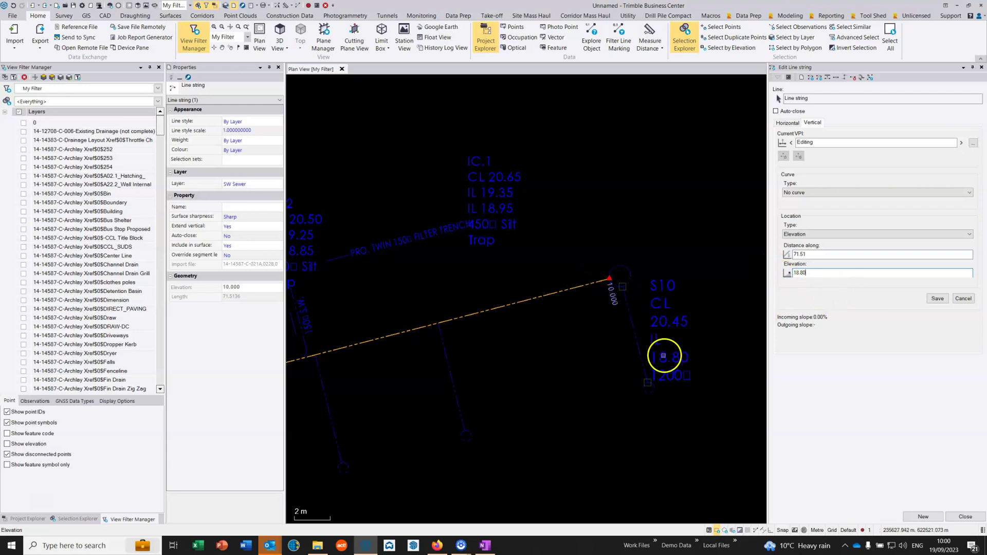
{"action": "left_click", "coordinate": [932, 299]}
- Add a vertical point at the S9 end of the same sewer line with elevation 17.89
{"action": "scroll", "coordinate": [494, 366], "scroll_direction": "down", "scroll_amount": 3}
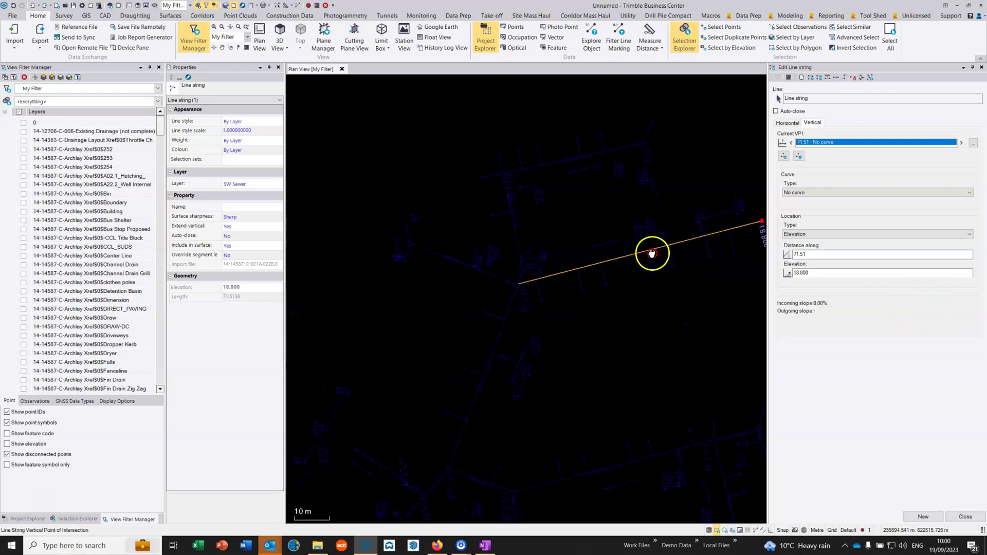
{"action": "scroll", "coordinate": [537, 269], "scroll_direction": "up", "scroll_amount": 3}
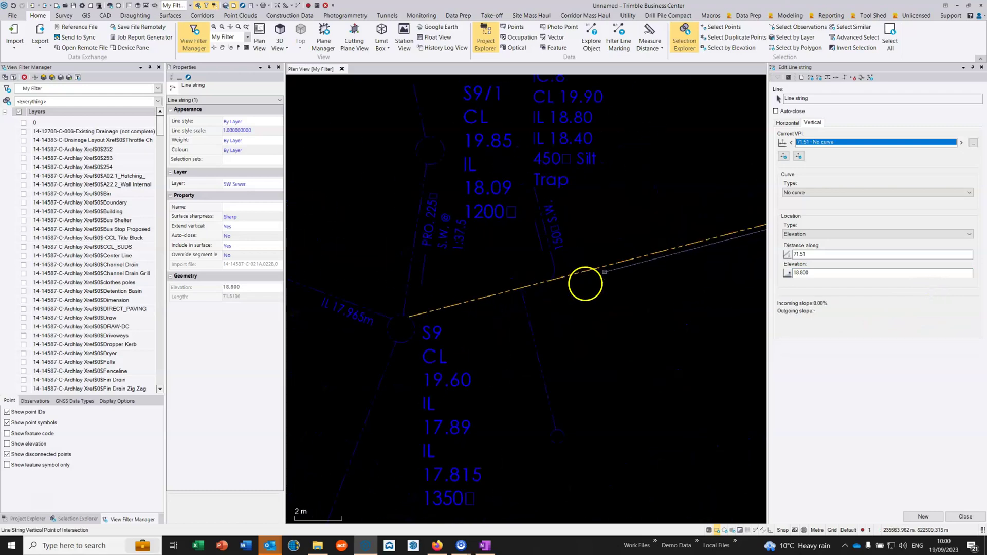
{"action": "left_click", "coordinate": [783, 157]}
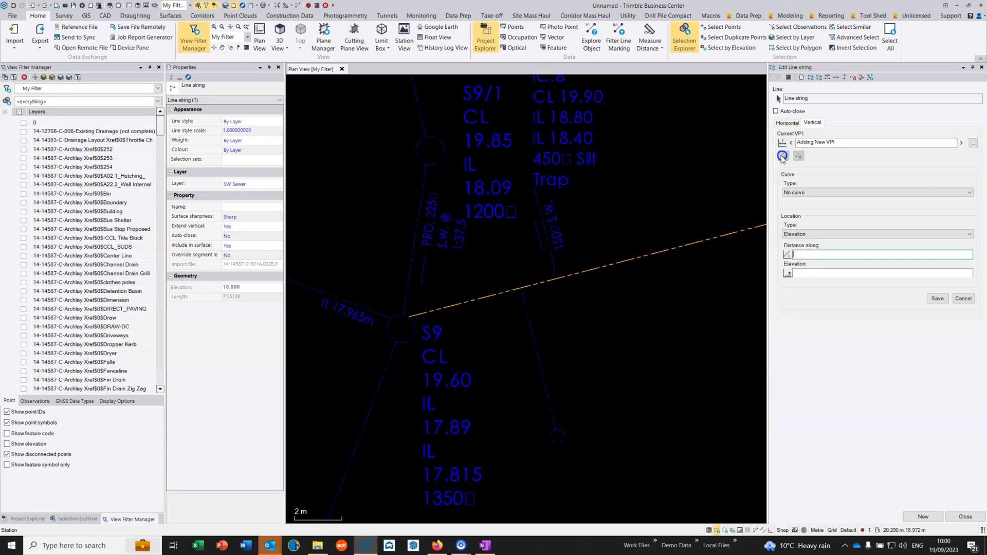
{"action": "scroll", "coordinate": [407, 317], "scroll_direction": "up", "scroll_amount": 5}
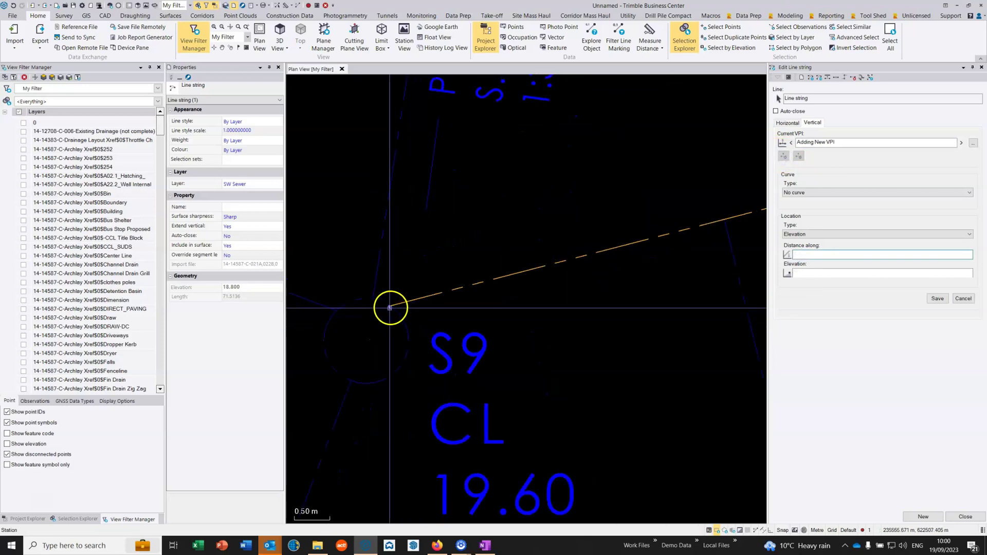
{"action": "left_click", "coordinate": [391, 307]}
{"action": "scroll", "coordinate": [391, 307], "scroll_direction": "down", "scroll_amount": 3}
{"action": "scroll", "coordinate": [391, 307], "scroll_direction": "down", "scroll_amount": 2}
{"action": "middle_click_drag", "start_coordinate": [416, 336], "coordinate": [423, 260]}
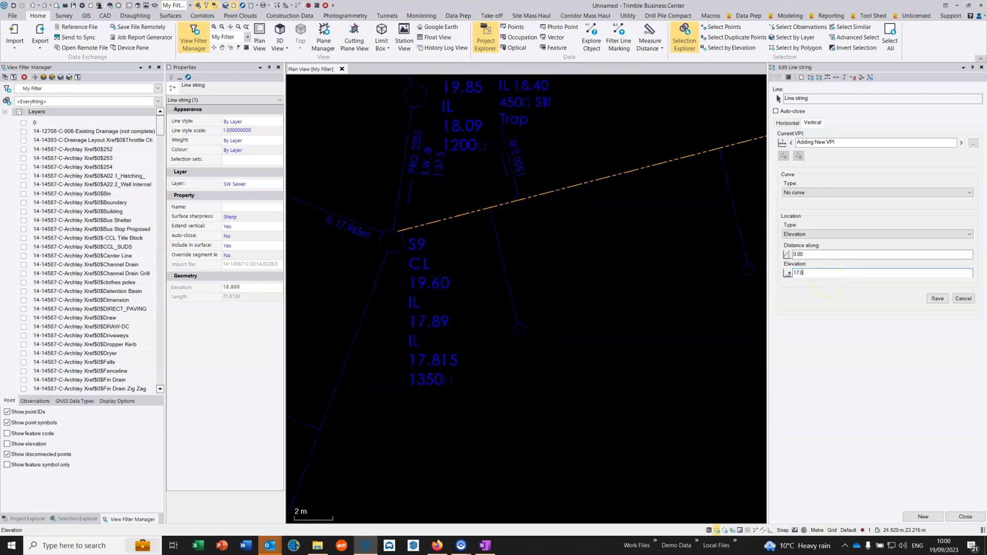
{"action": "left_click", "coordinate": [937, 299]}
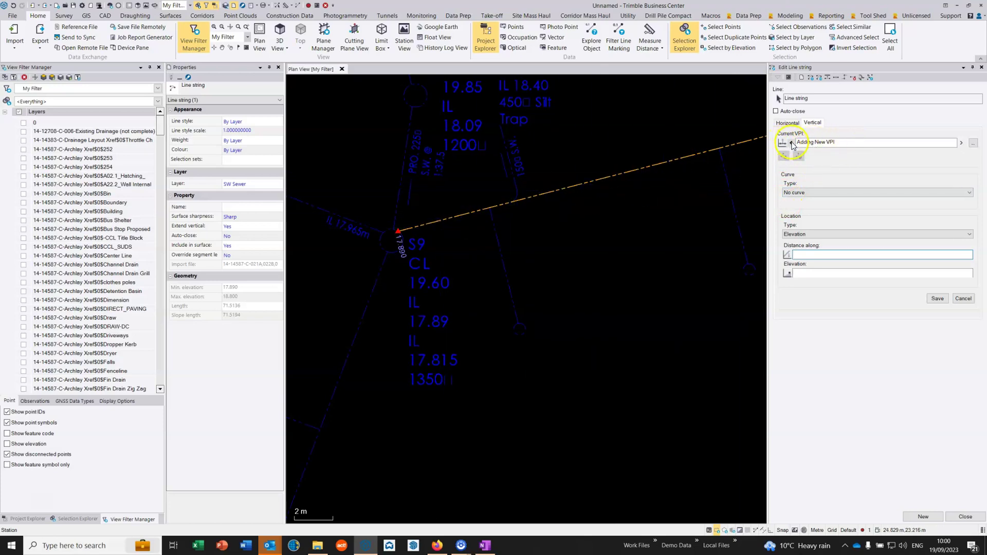
- Review the slope at the S9 vertical point and close the line string editor
{"action": "left_click", "coordinate": [791, 143]}
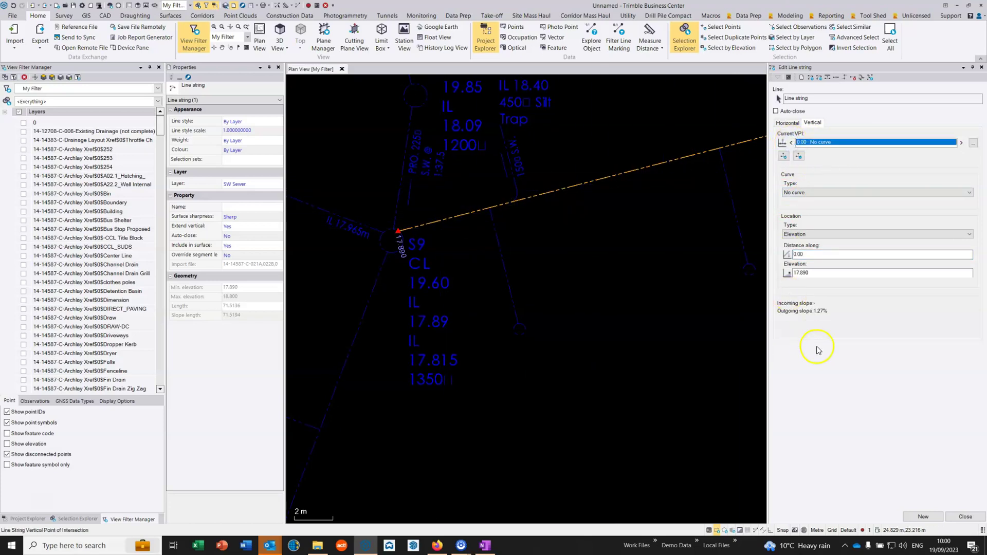
{"action": "middle_click_drag", "start_coordinate": [639, 220], "coordinate": [575, 209]}
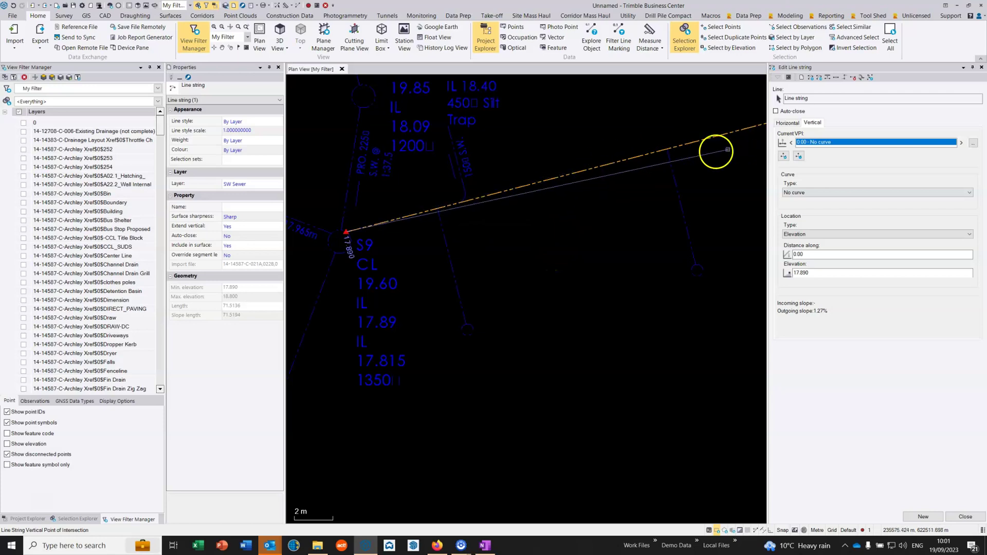
{"action": "left_click", "coordinate": [982, 68]}
- Edit the first branch line east of S9 and place a new vertical point where it joins the main sewer
{"action": "scroll", "coordinate": [653, 221], "scroll_direction": "up", "scroll_amount": 2}
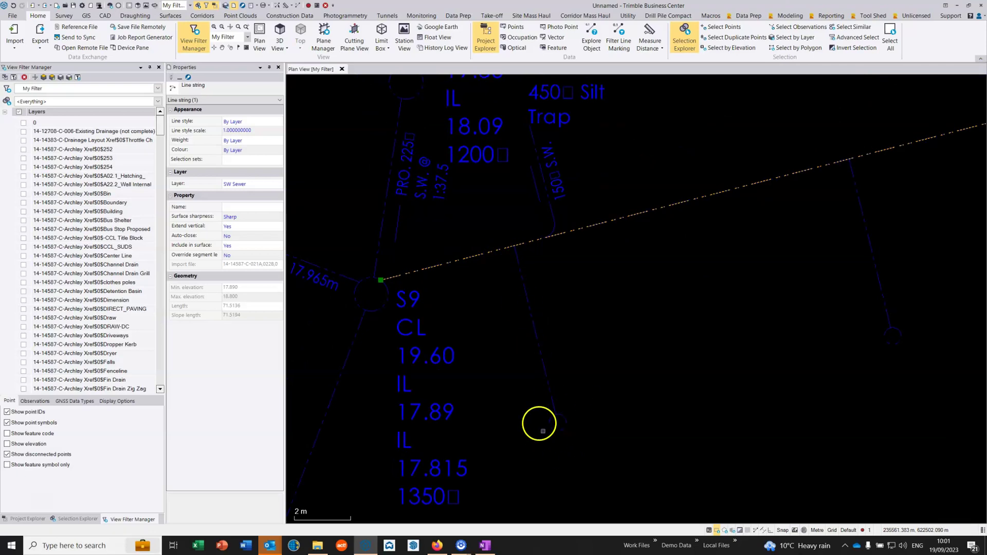
{"action": "left_click", "coordinate": [515, 251]}
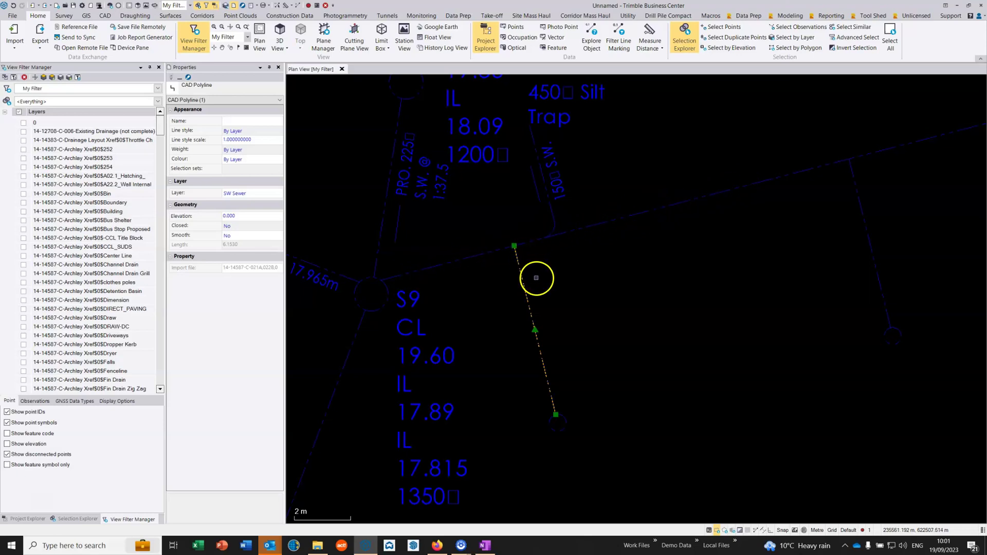
{"action": "right_click", "coordinate": [523, 284]}
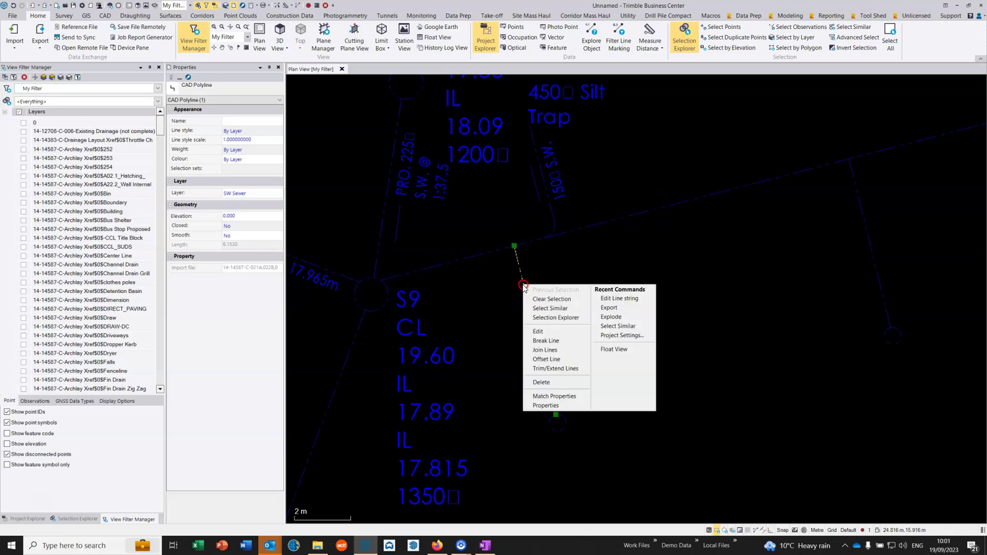
{"action": "left_click", "coordinate": [543, 331]}
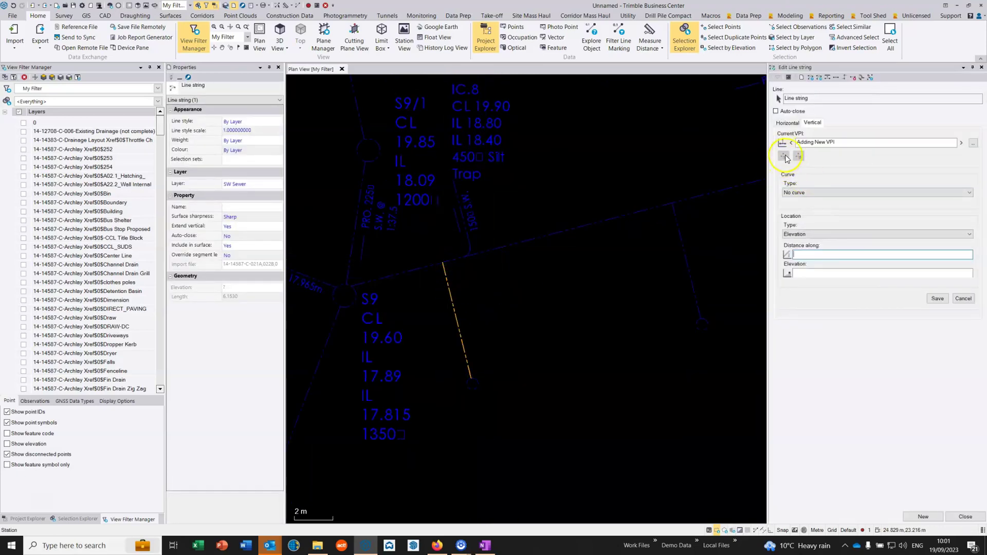
{"action": "scroll", "coordinate": [444, 263], "scroll_direction": "up", "scroll_amount": 5}
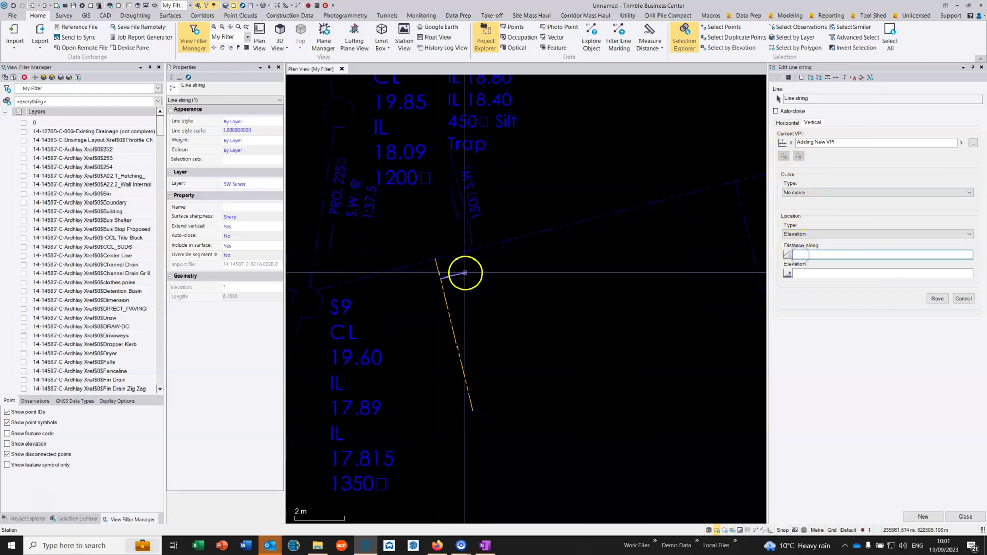
{"action": "middle_click_drag", "start_coordinate": [430, 257], "coordinate": [552, 289]}
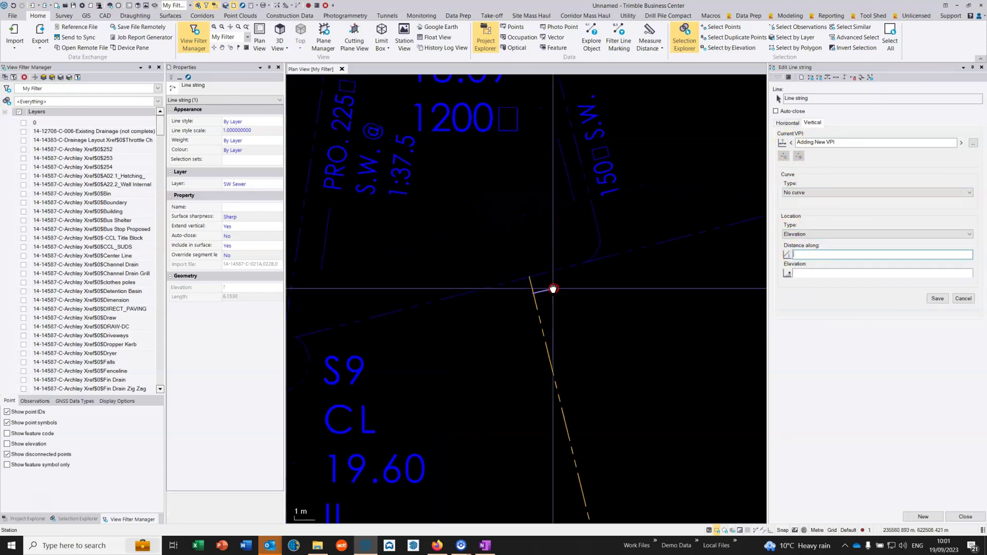
{"action": "left_click", "coordinate": [529, 277]}
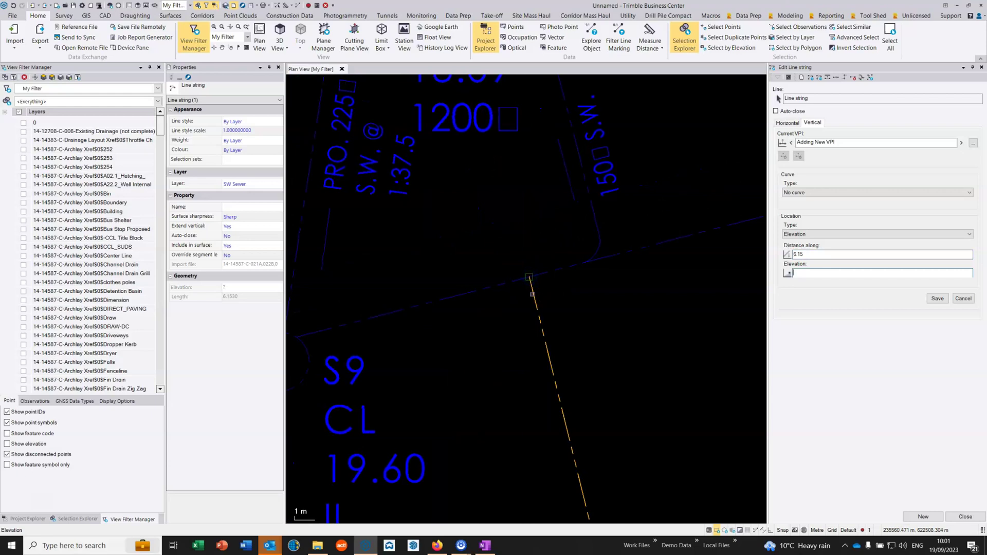
- Take the branch point's elevation from the main sewer at the junction with Along Line Snap, save it and close the editor
{"action": "right_click", "coordinate": [592, 287]}
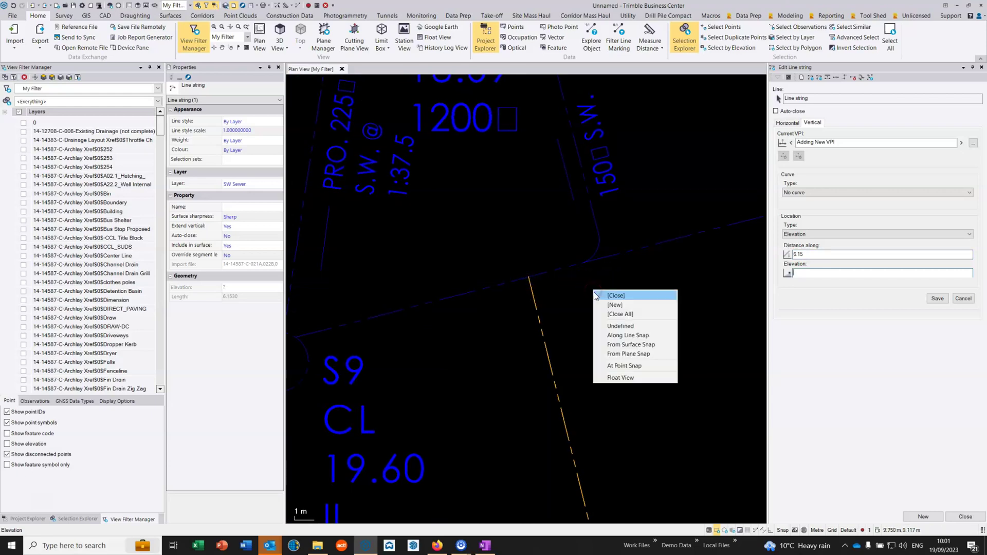
{"action": "left_click", "coordinate": [615, 336]}
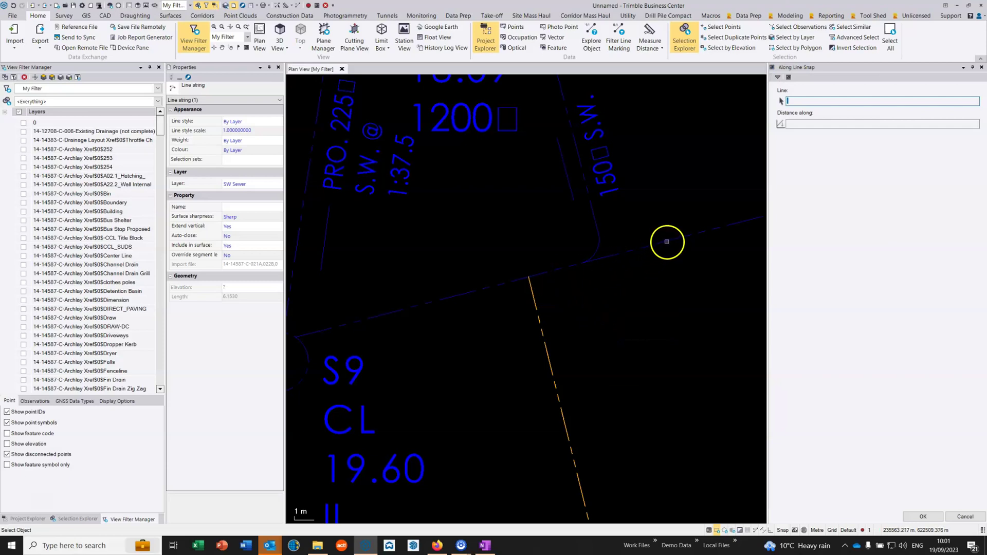
{"action": "left_click", "coordinate": [667, 241]}
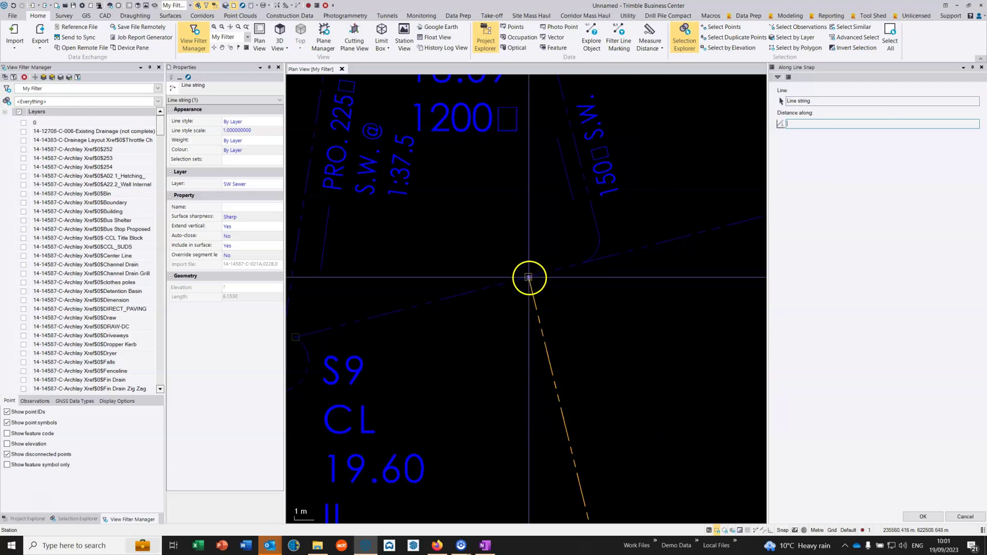
{"action": "left_click", "coordinate": [528, 278]}
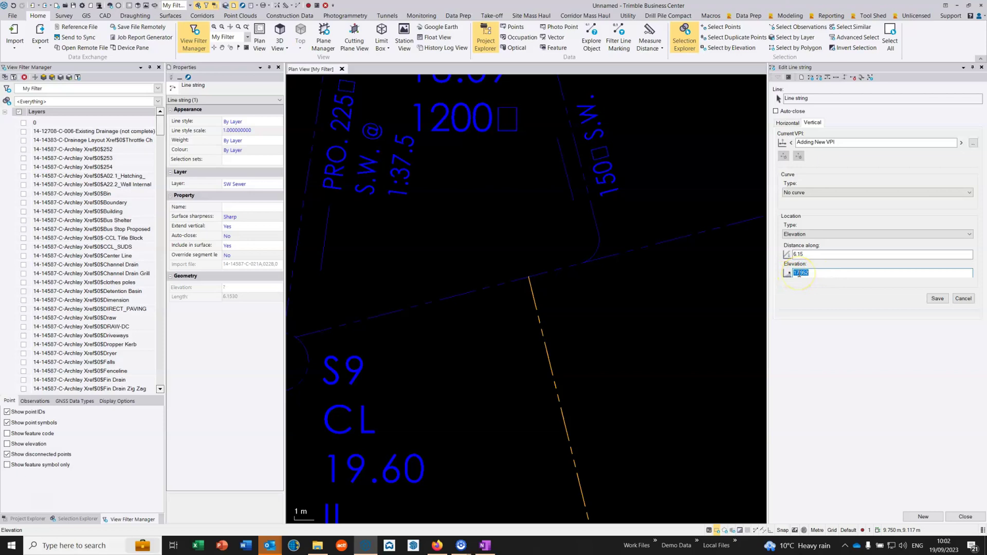
{"action": "left_click", "coordinate": [940, 302]}
{"action": "scroll", "coordinate": [661, 318], "scroll_direction": "down", "scroll_amount": 4}
{"action": "middle_click_drag", "start_coordinate": [699, 295], "coordinate": [476, 307]}
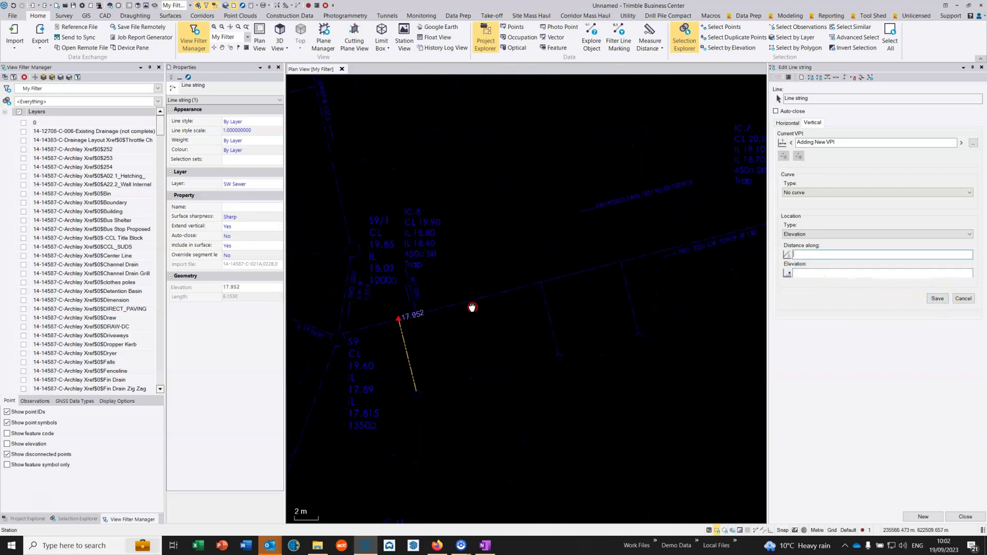
{"action": "middle_click_drag", "start_coordinate": [638, 262], "coordinate": [474, 281]}
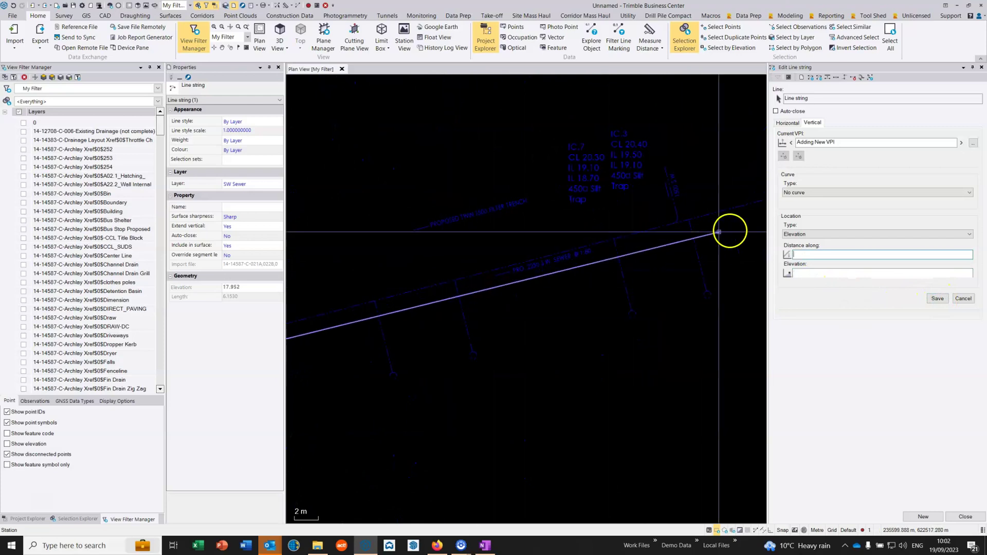
{"action": "left_click", "coordinate": [981, 69]}
- Select the surface-water sewer line that runs from S9 down towards S8
{"action": "middle_click_drag", "start_coordinate": [591, 236], "coordinate": [774, 186]}
{"action": "scroll", "coordinate": [443, 221], "scroll_direction": "down", "scroll_amount": 3}
{"action": "middle_click_drag", "start_coordinate": [495, 238], "coordinate": [579, 267]}
{"action": "scroll", "coordinate": [478, 265], "scroll_direction": "up", "scroll_amount": 3}
{"action": "middle_click_drag", "start_coordinate": [473, 341], "coordinate": [619, 99]}
{"action": "scroll", "coordinate": [562, 213], "scroll_direction": "down", "scroll_amount": 2}
{"action": "left_click", "coordinate": [559, 214]}
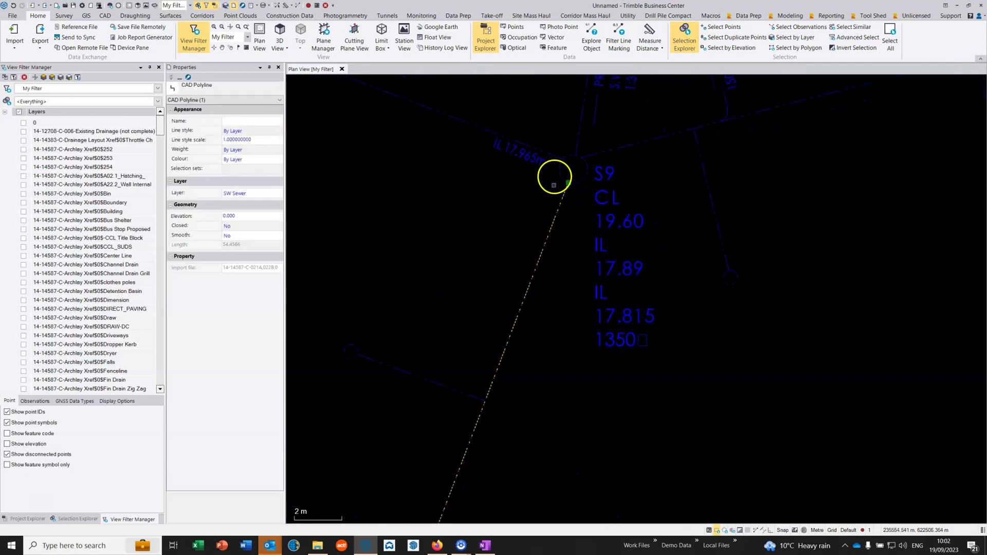
- Trace the selected sewer run and its side connections, ending back at S9
{"action": "scroll", "coordinate": [517, 303], "scroll_direction": "down", "scroll_amount": 1}
{"action": "middle_click_drag", "start_coordinate": [439, 462], "coordinate": [554, 128]}
{"action": "middle_click_drag", "start_coordinate": [451, 388], "coordinate": [502, 236]}
{"action": "scroll", "coordinate": [512, 266], "scroll_direction": "up", "scroll_amount": 3}
{"action": "scroll", "coordinate": [524, 233], "scroll_direction": "down", "scroll_amount": 3}
{"action": "middle_click_drag", "start_coordinate": [584, 108], "coordinate": [449, 368]}
{"action": "scroll", "coordinate": [448, 368], "scroll_direction": "down", "scroll_amount": 2}
{"action": "middle_click_drag", "start_coordinate": [522, 180], "coordinate": [515, 259]}
{"action": "scroll", "coordinate": [504, 258], "scroll_direction": "up", "scroll_amount": 2}
{"action": "middle_click_drag", "start_coordinate": [554, 115], "coordinate": [525, 219]}
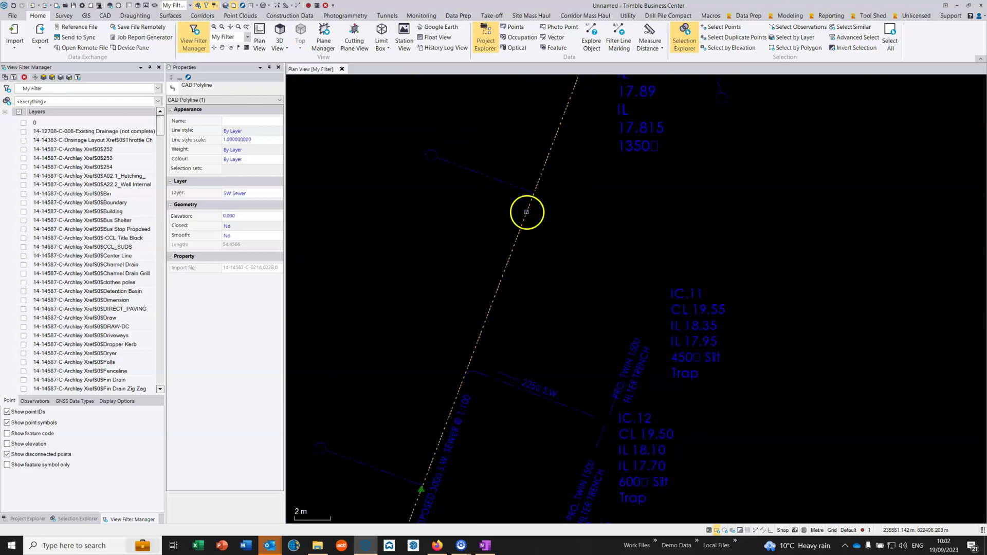
{"action": "scroll", "coordinate": [547, 207], "scroll_direction": "down", "scroll_amount": 2}
{"action": "middle_click_drag", "start_coordinate": [573, 132], "coordinate": [573, 211]}
{"action": "scroll", "coordinate": [568, 184], "scroll_direction": "up", "scroll_amount": 2}
- Edit the selected sewer line and add a vertical point at its S9 end with elevation 17.815
{"action": "right_click", "coordinate": [567, 185]}
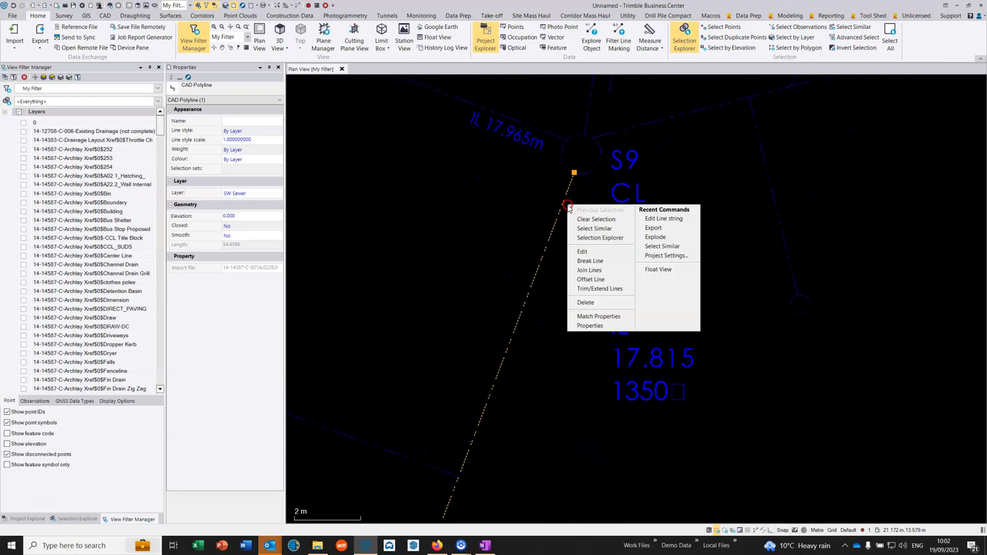
{"action": "left_click", "coordinate": [590, 257]}
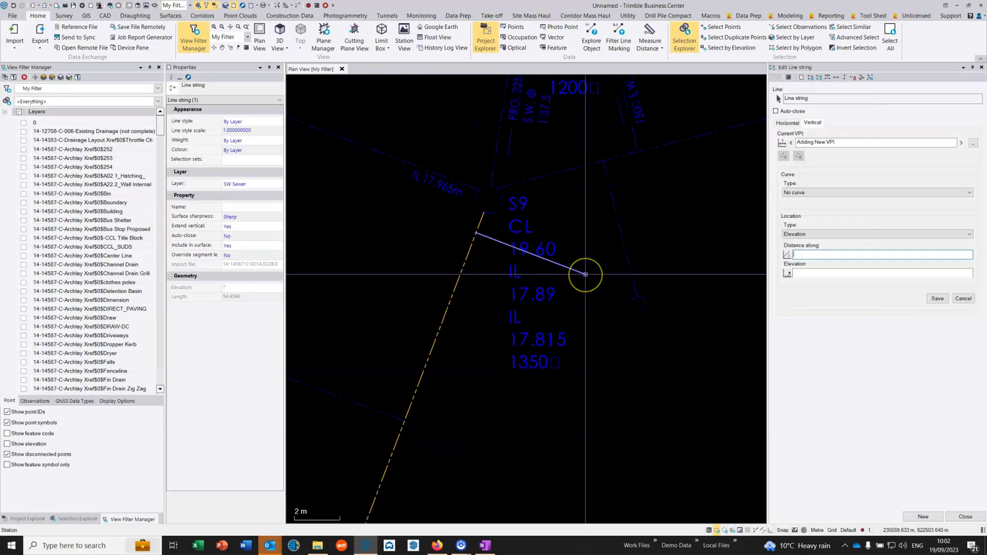
{"action": "left_click", "coordinate": [482, 213]}
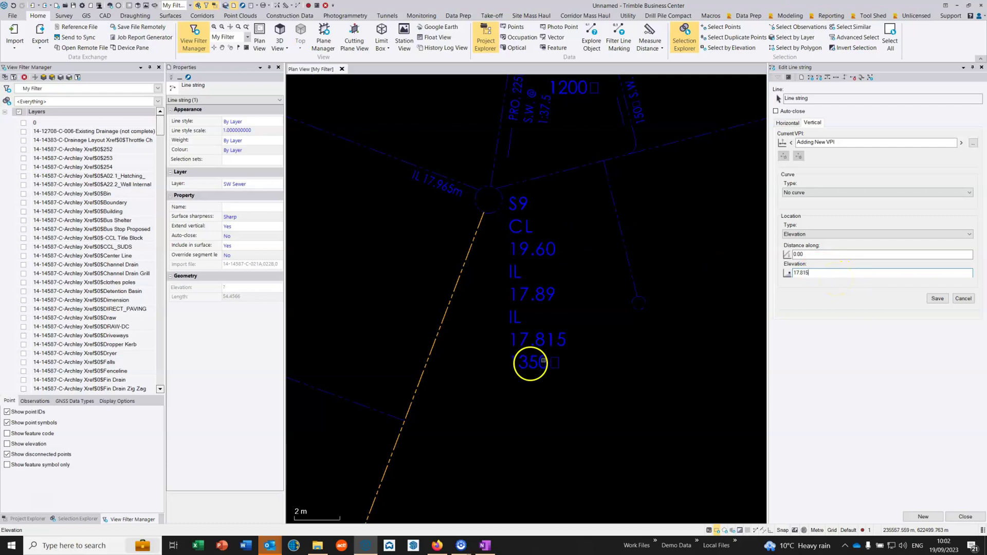
{"action": "left_click", "coordinate": [930, 303]}
- Add a vertical point at the sewer line's S8 end, at distance 54.46, using an incoming slope of -1%
{"action": "scroll", "coordinate": [517, 361], "scroll_direction": "down", "scroll_amount": 3}
{"action": "middle_click_drag", "start_coordinate": [492, 433], "coordinate": [555, 250]}
{"action": "middle_click_drag", "start_coordinate": [472, 471], "coordinate": [563, 201]}
{"action": "middle_click_drag", "start_coordinate": [490, 375], "coordinate": [517, 265]}
{"action": "scroll", "coordinate": [465, 284], "scroll_direction": "up", "scroll_amount": 4}
{"action": "left_click", "coordinate": [490, 257]}
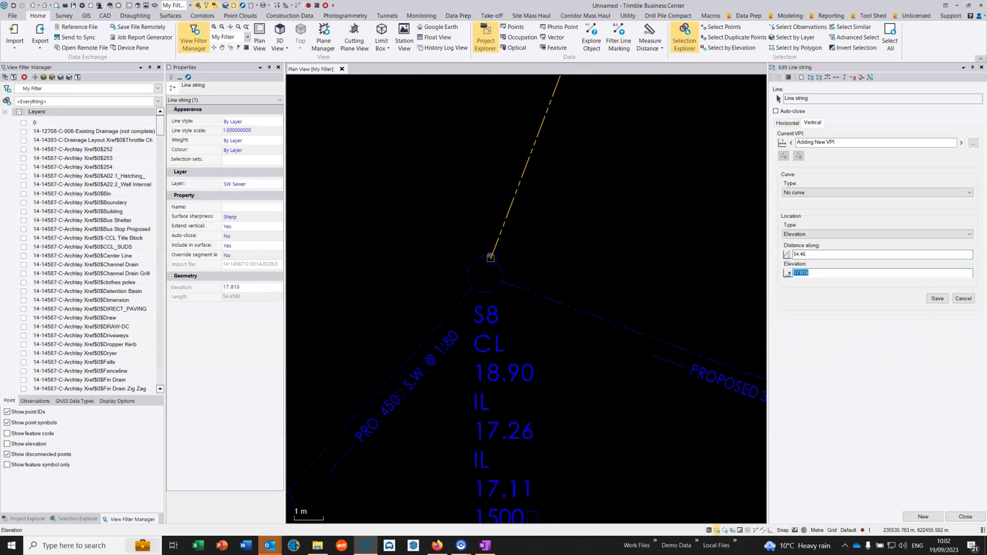
{"action": "left_click", "coordinate": [809, 234]}
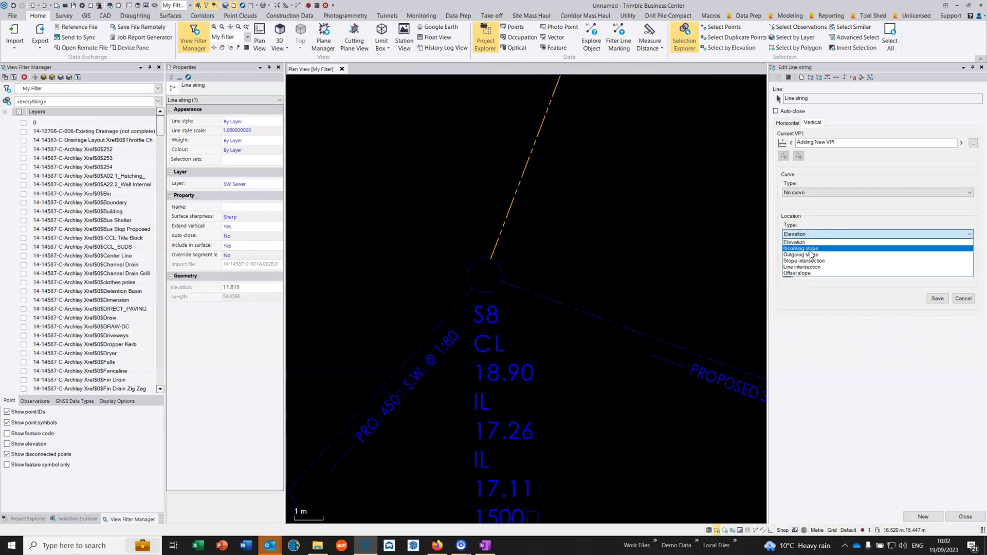
{"action": "left_click", "coordinate": [811, 249]}
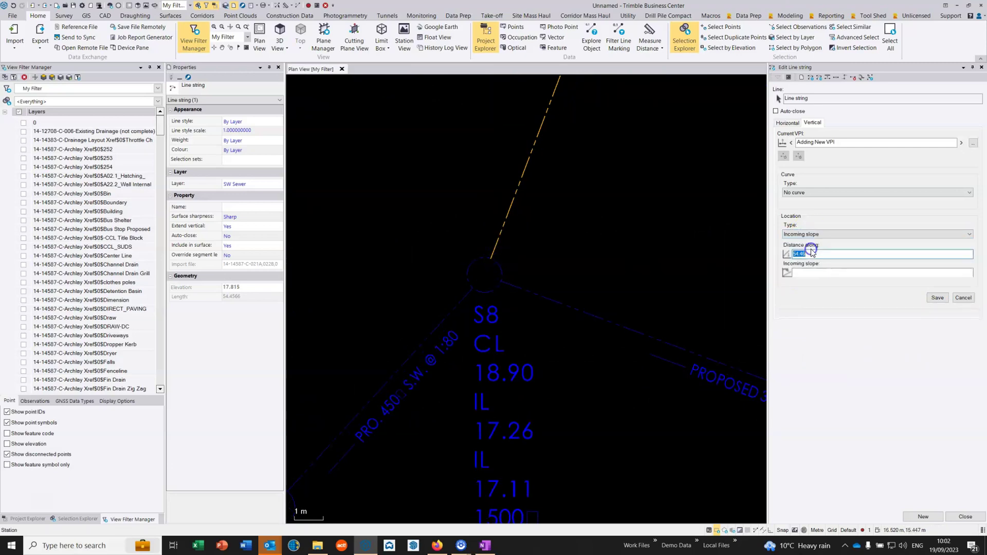
{"action": "left_click", "coordinate": [812, 272]}
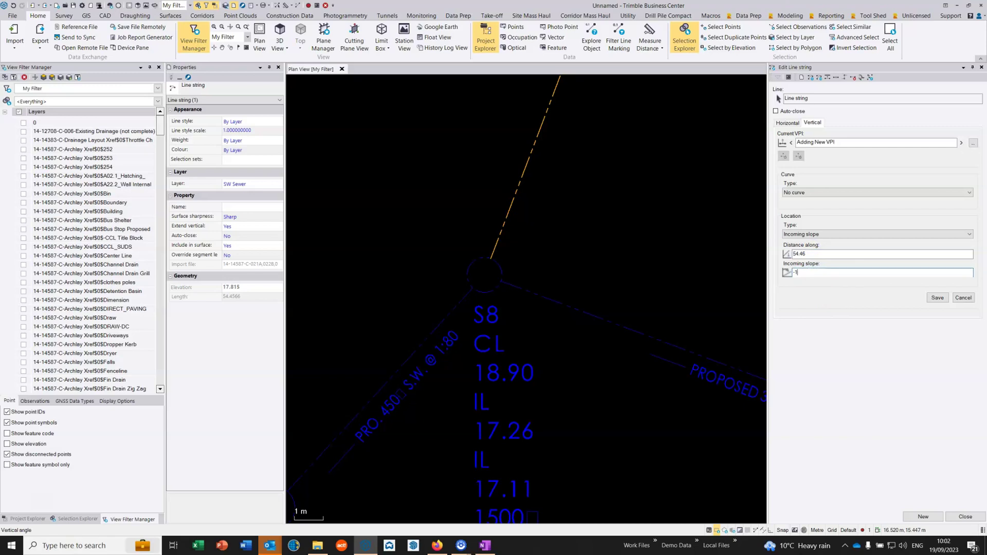
- Examine the elevation and slope labels at the S8 end, and follow the sewer line up to its S9 vertical point
{"action": "scroll", "coordinate": [509, 267], "scroll_direction": "up", "scroll_amount": 2}
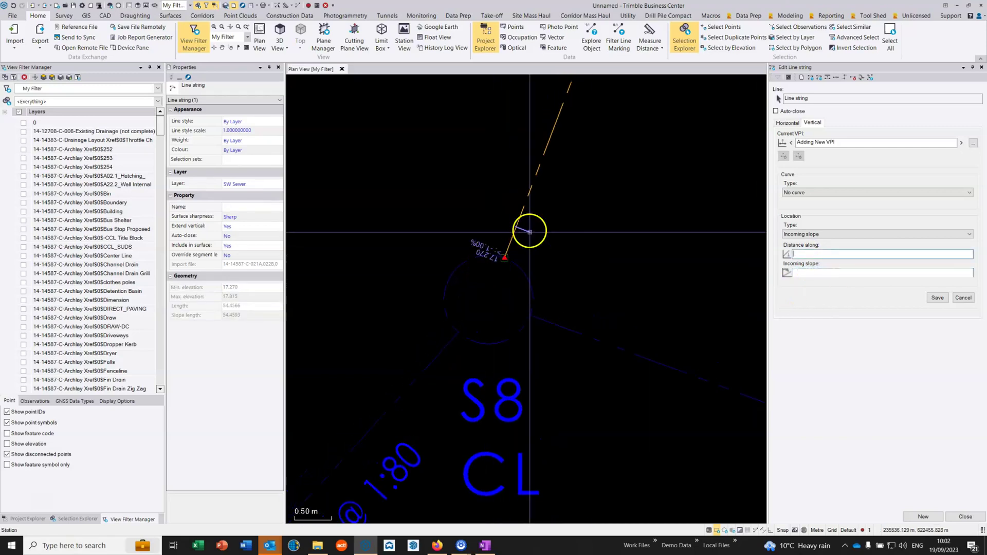
{"action": "scroll", "coordinate": [494, 211], "scroll_direction": "down", "scroll_amount": 1}
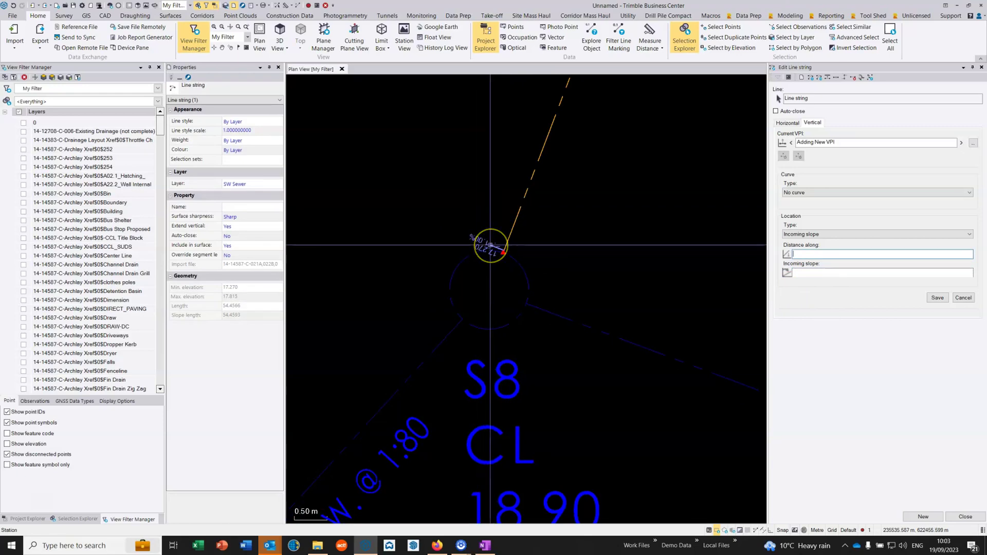
{"action": "middle_click_drag", "start_coordinate": [546, 84], "coordinate": [414, 442]}
{"action": "scroll", "coordinate": [521, 231], "scroll_direction": "down", "scroll_amount": 2}
{"action": "middle_click_drag", "start_coordinate": [591, 167], "coordinate": [435, 518]}
{"action": "middle_click_drag", "start_coordinate": [542, 207], "coordinate": [404, 491]}
{"action": "scroll", "coordinate": [514, 161], "scroll_direction": "down", "scroll_amount": 2}
{"action": "middle_click_drag", "start_coordinate": [513, 161], "coordinate": [408, 496]}
{"action": "scroll", "coordinate": [485, 258], "scroll_direction": "up", "scroll_amount": 2}
{"action": "middle_click_drag", "start_coordinate": [504, 189], "coordinate": [457, 326]}
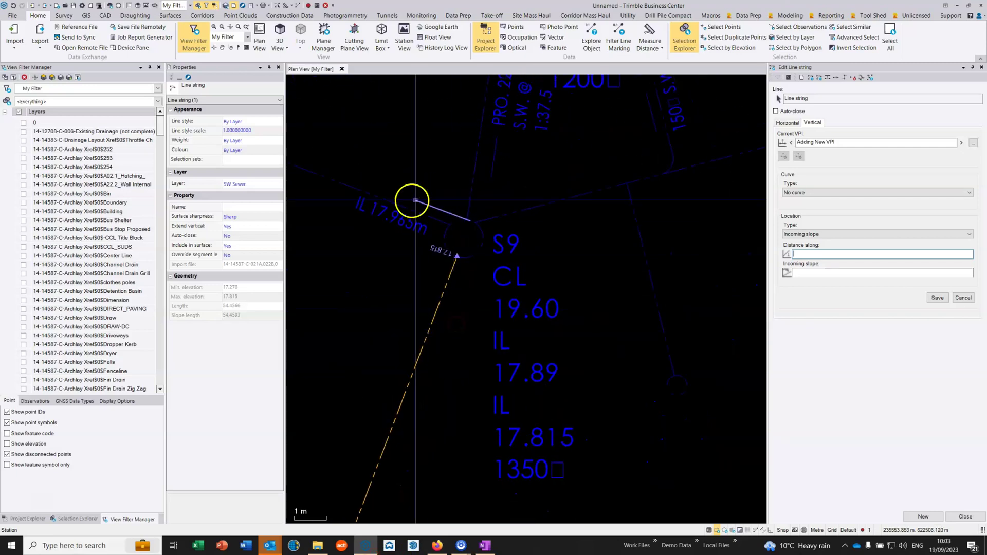
- Return along the sewer line to recheck the S8 invert level and slope, and view the whole run up to S9
{"action": "middle_click_drag", "start_coordinate": [452, 471], "coordinate": [601, 139]}
{"action": "middle_click_drag", "start_coordinate": [497, 484], "coordinate": [600, 151]}
{"action": "middle_click_drag", "start_coordinate": [460, 431], "coordinate": [584, 95]}
{"action": "middle_click_drag", "start_coordinate": [472, 370], "coordinate": [515, 264]}
{"action": "scroll", "coordinate": [513, 263], "scroll_direction": "up", "scroll_amount": 5}
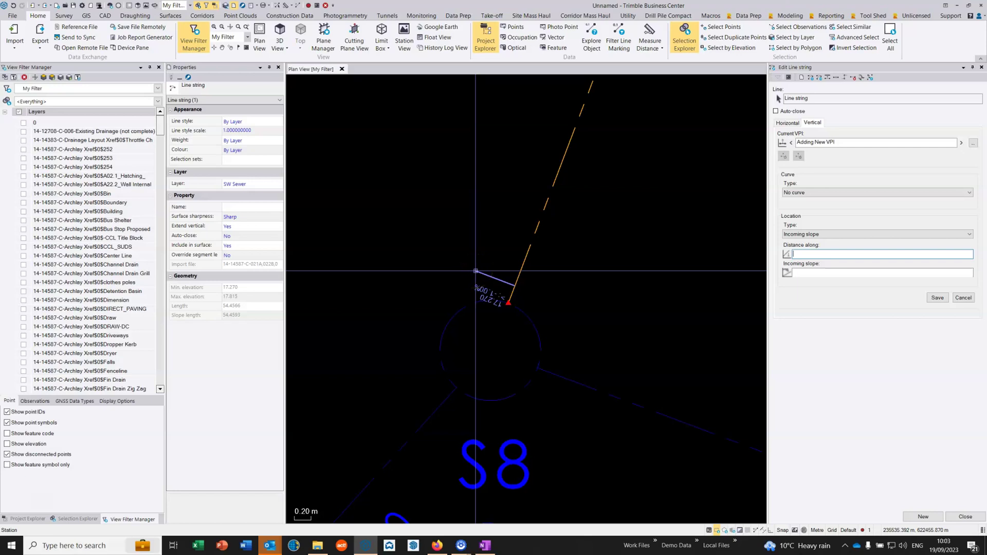
{"action": "scroll", "coordinate": [477, 278], "scroll_direction": "down", "scroll_amount": 2}
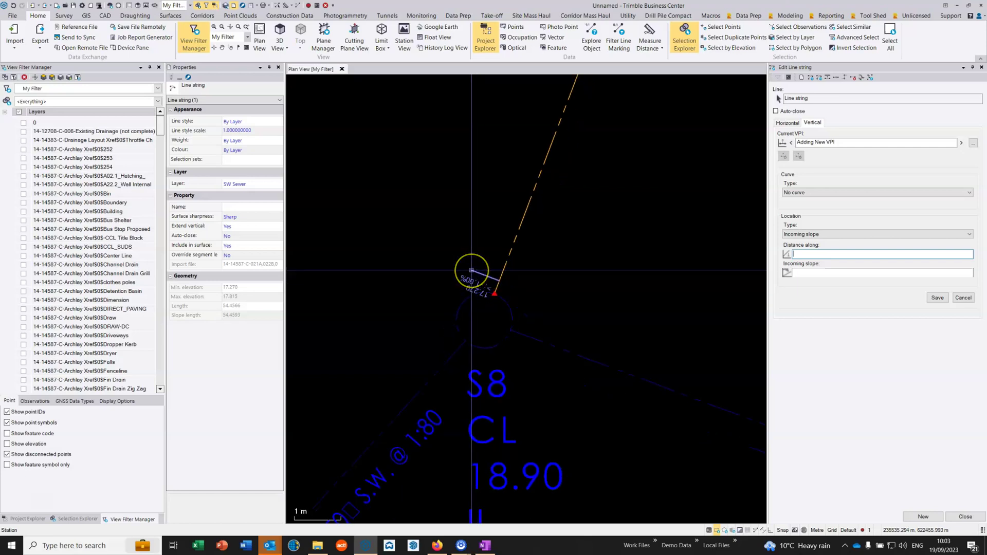
{"action": "scroll", "coordinate": [484, 310], "scroll_direction": "down", "scroll_amount": 3}
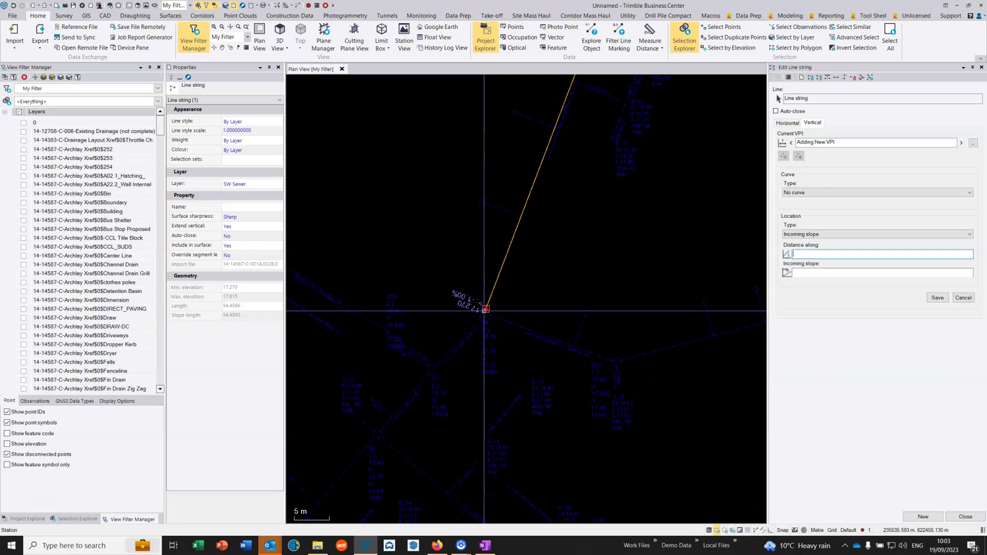
{"action": "left_click", "coordinate": [502, 333]}
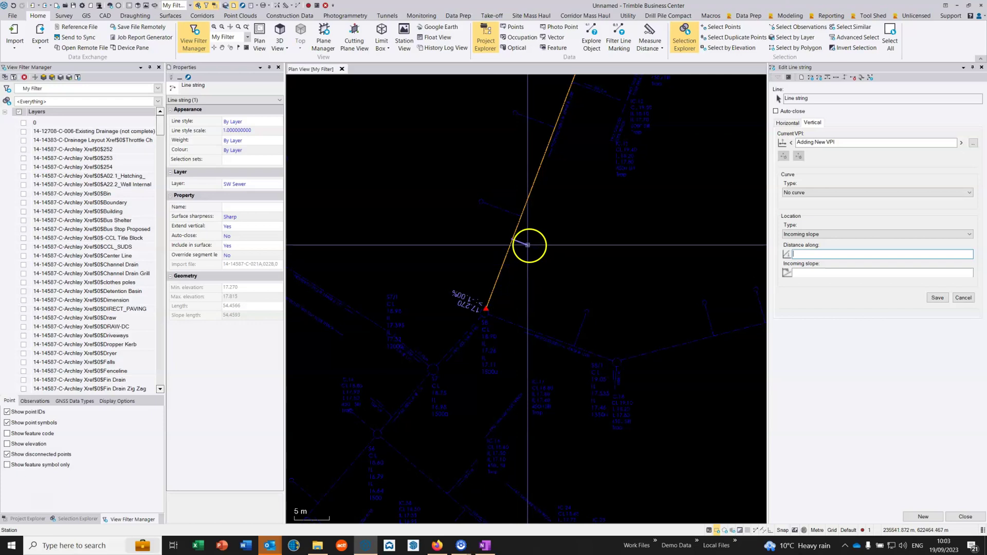
{"action": "middle_click_drag", "start_coordinate": [568, 154], "coordinate": [509, 304]}
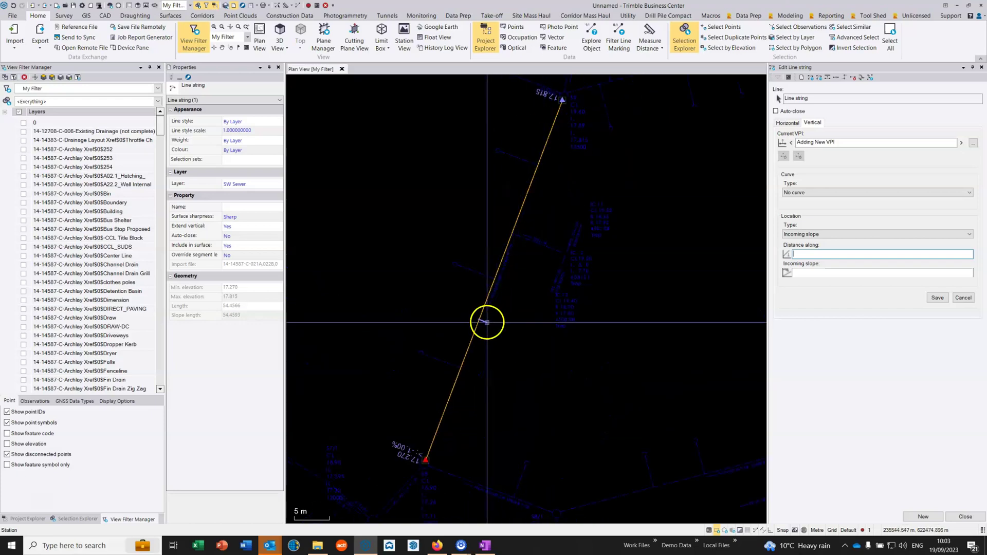